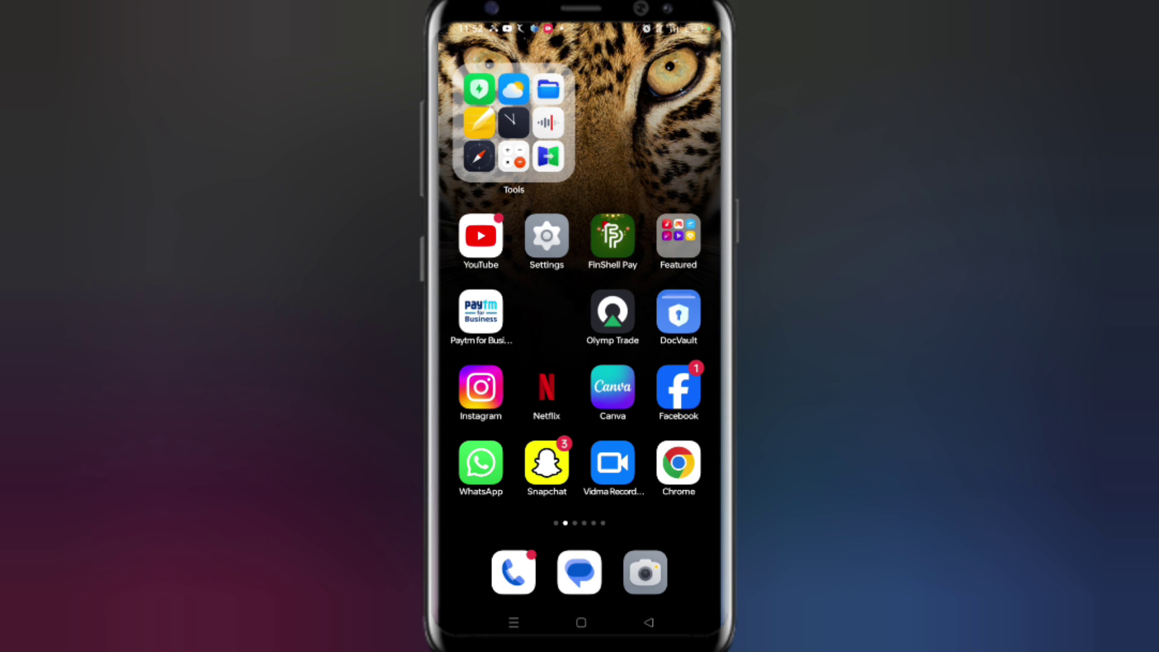
In the Instagram app, reach Settings and privacy from the profile, then return to the home screen
left_click(480, 390)
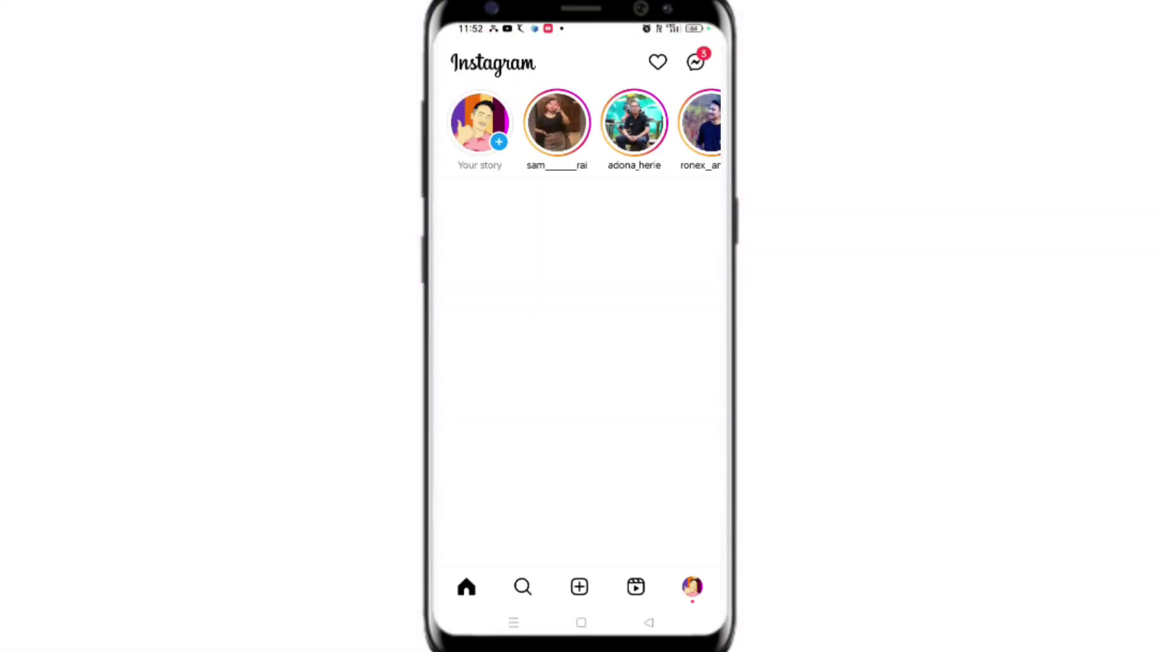
left_click(692, 587)
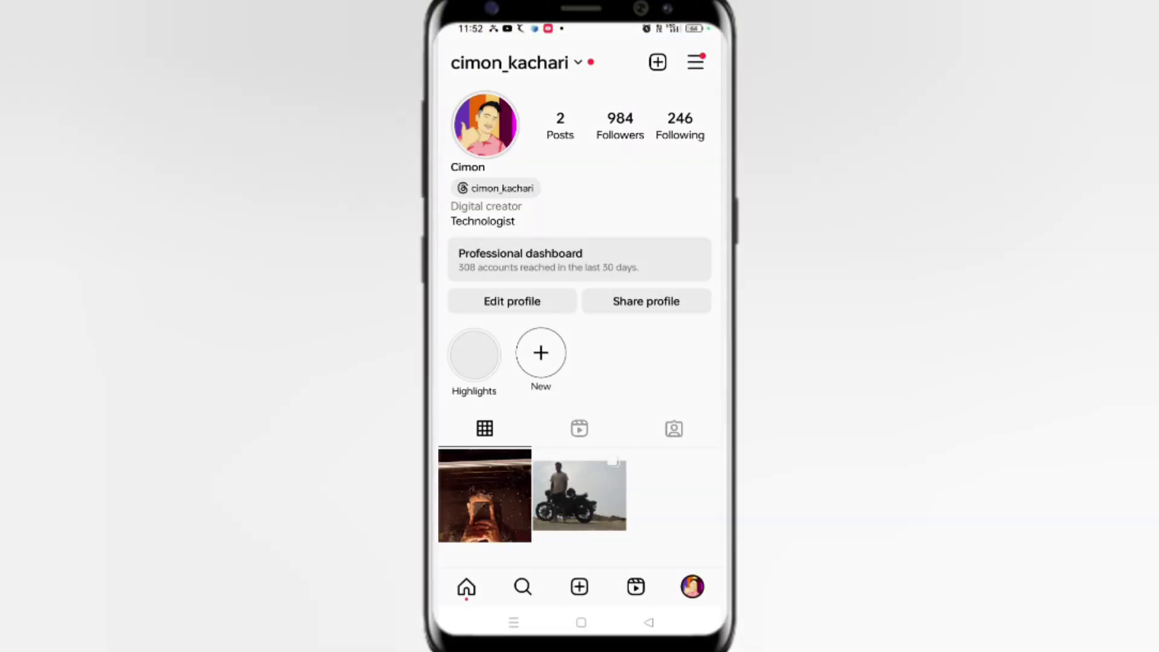
left_click(697, 62)
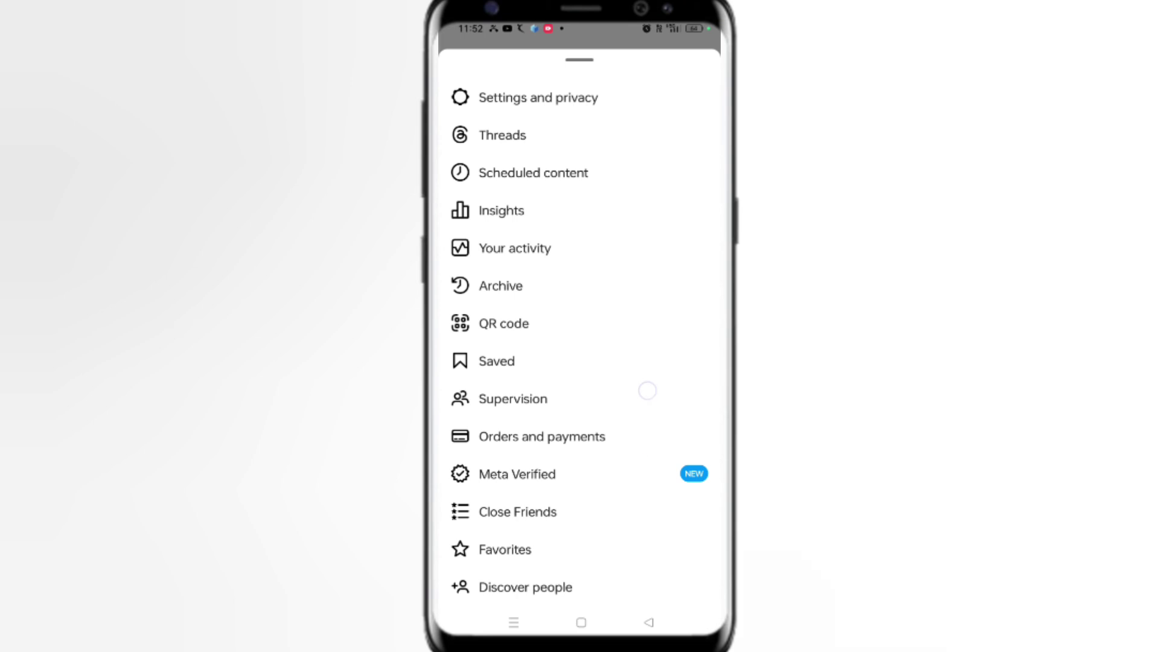
left_click(631, 101)
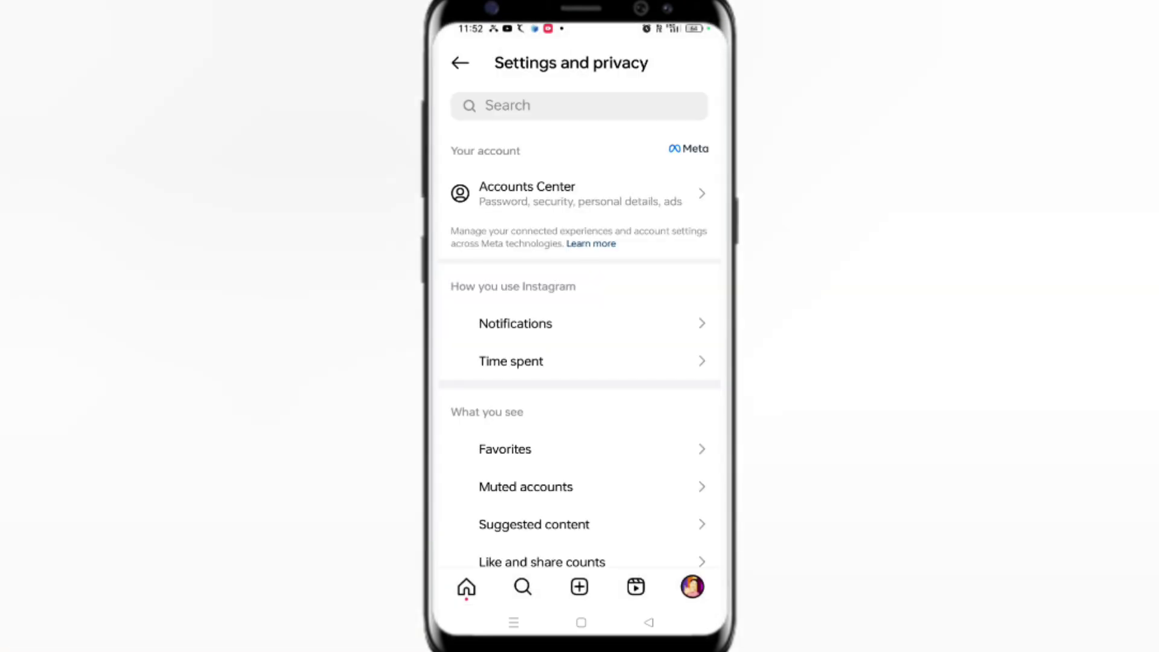
scroll(579, 362, "down", 10)
scroll(580, 362, "down", 10)
scroll(580, 362, "down", 8)
scroll(579, 362, "up", 2)
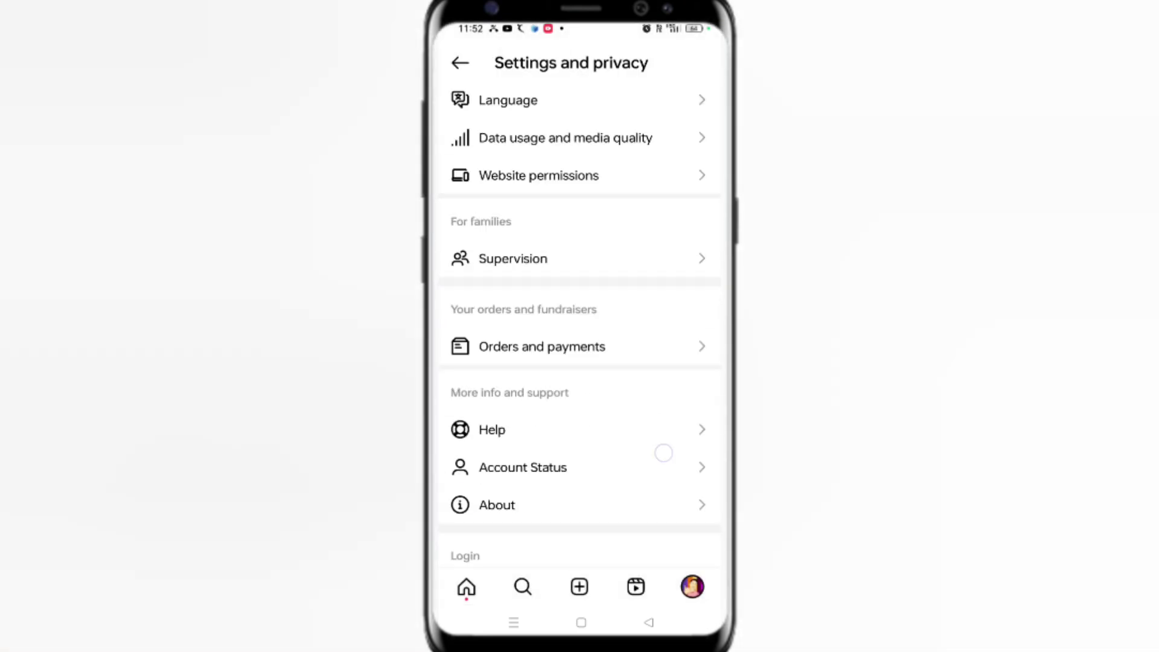
scroll(580, 362, "up", 10)
scroll(579, 362, "up", 8)
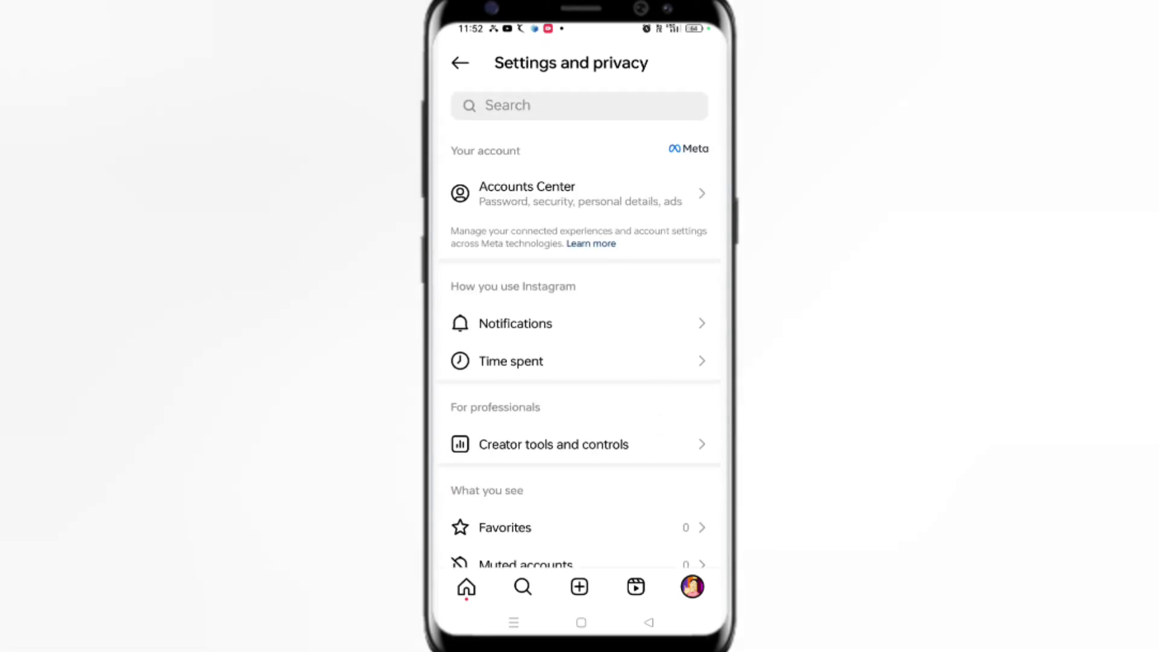
left_click(580, 622)
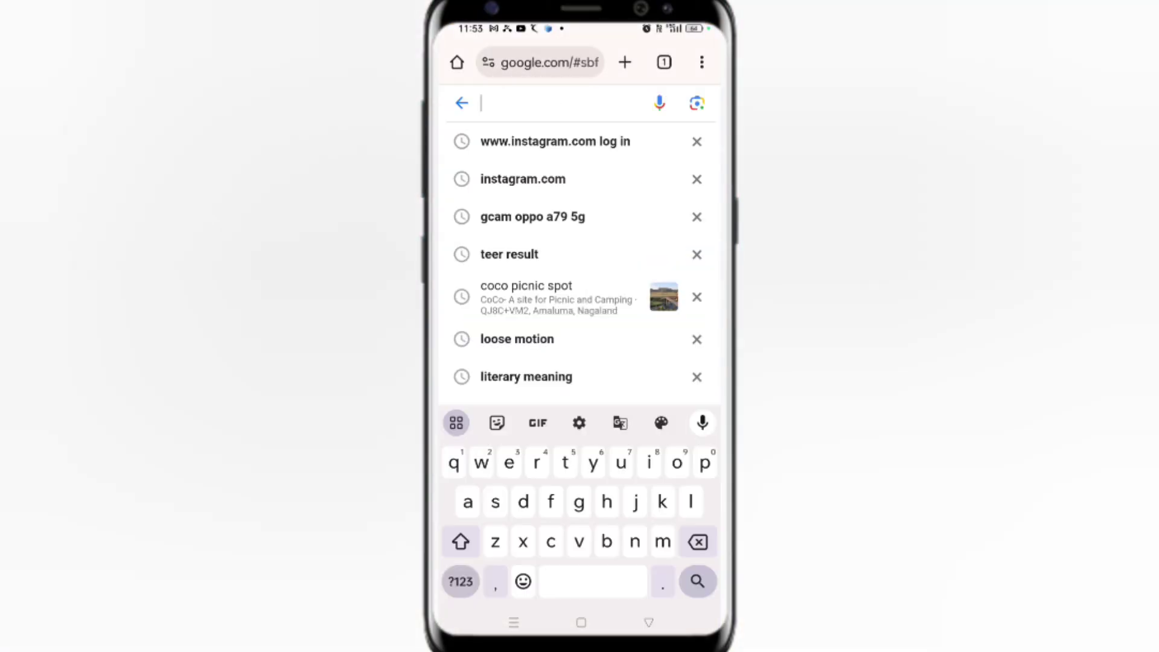
Search Google for the Instagram login and land on the signed-in instagram.com home feed
left_click(554, 141)
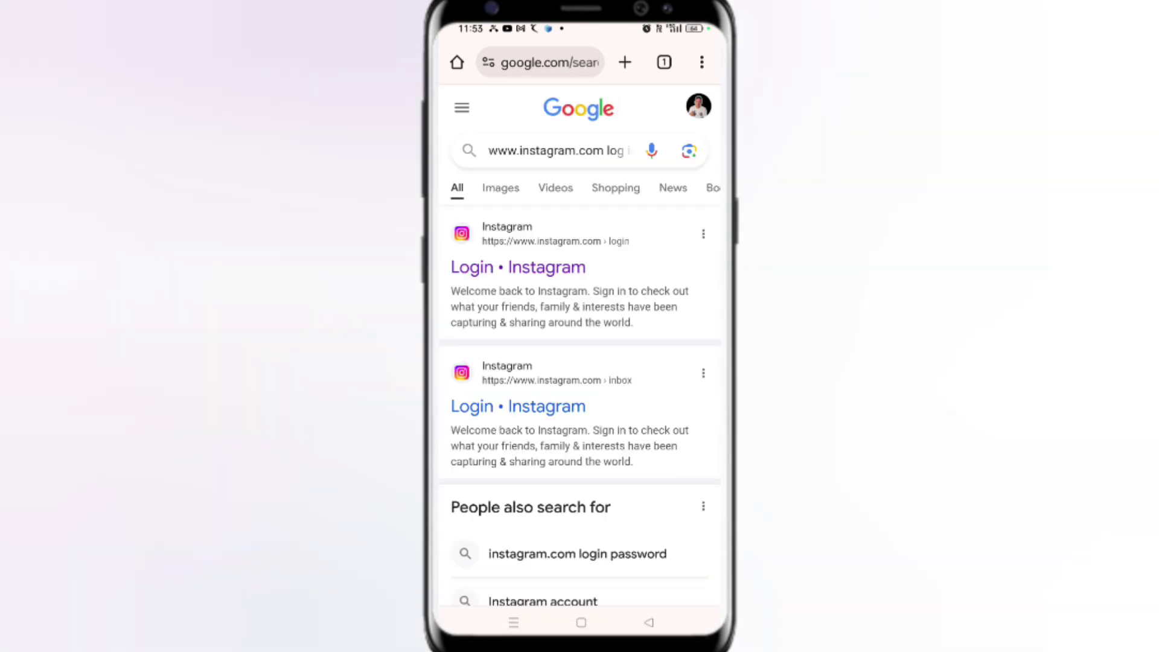
left_click(566, 269)
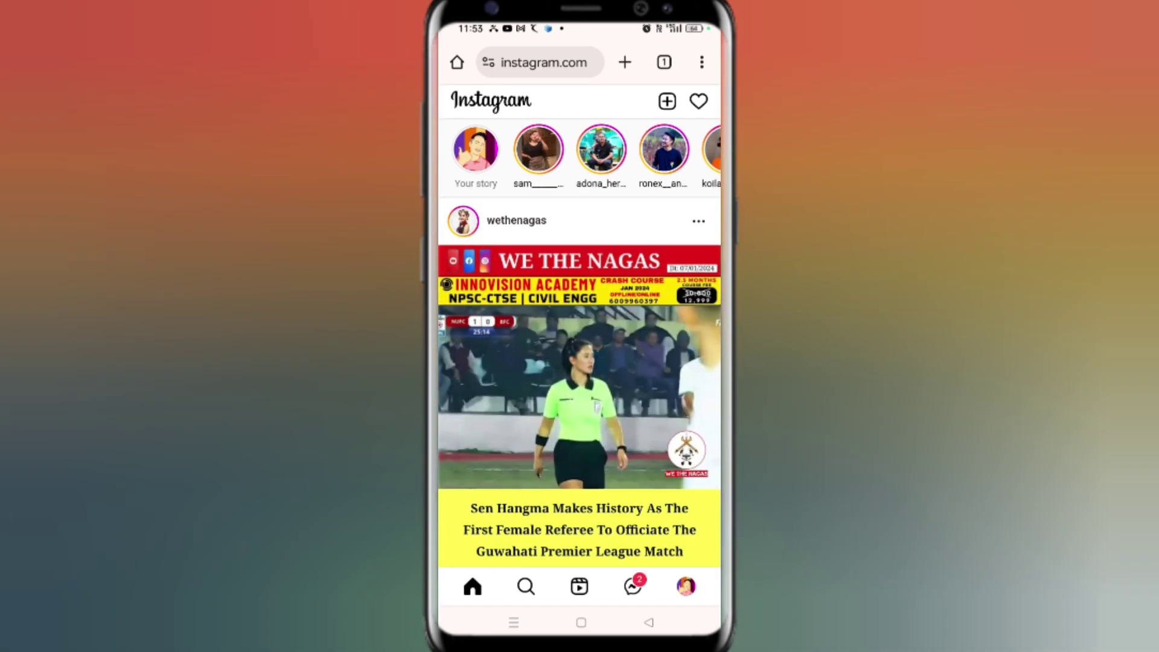
scroll(579, 362, "down", 5)
scroll(579, 363, "down", 3)
scroll(580, 362, "down", 2)
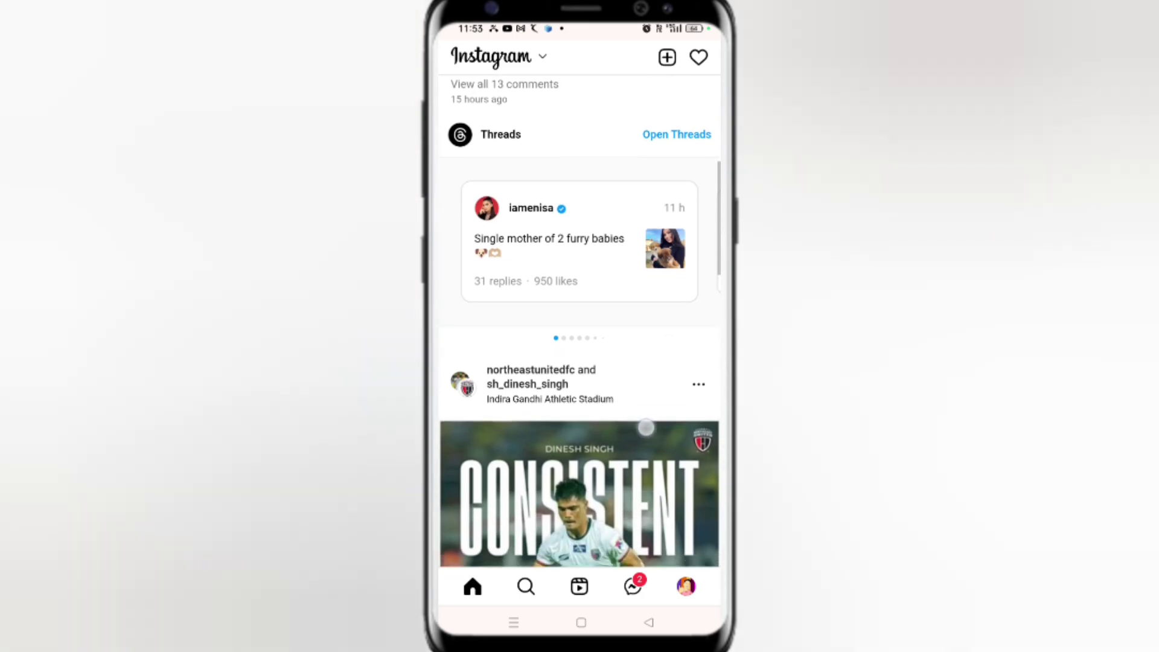
scroll(579, 362, "up", 2)
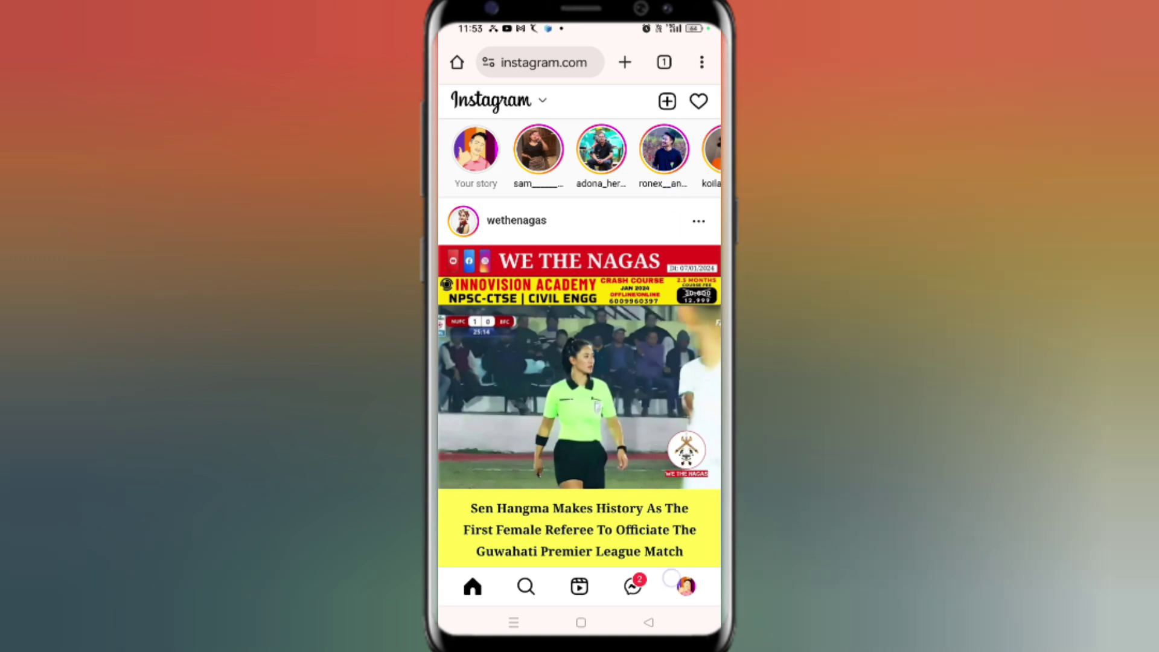
Show the account's own profile page on the Instagram website
left_click(685, 587)
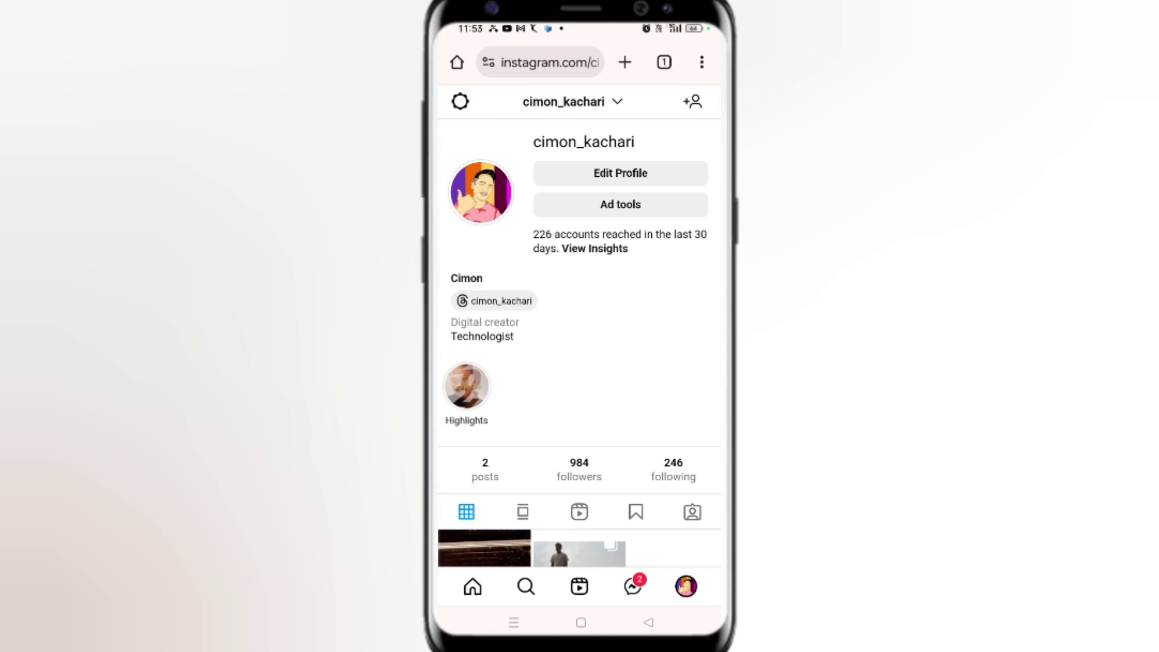
Reach the Download Your Information page via Settings and privacy > Your Activity
left_click(460, 100)
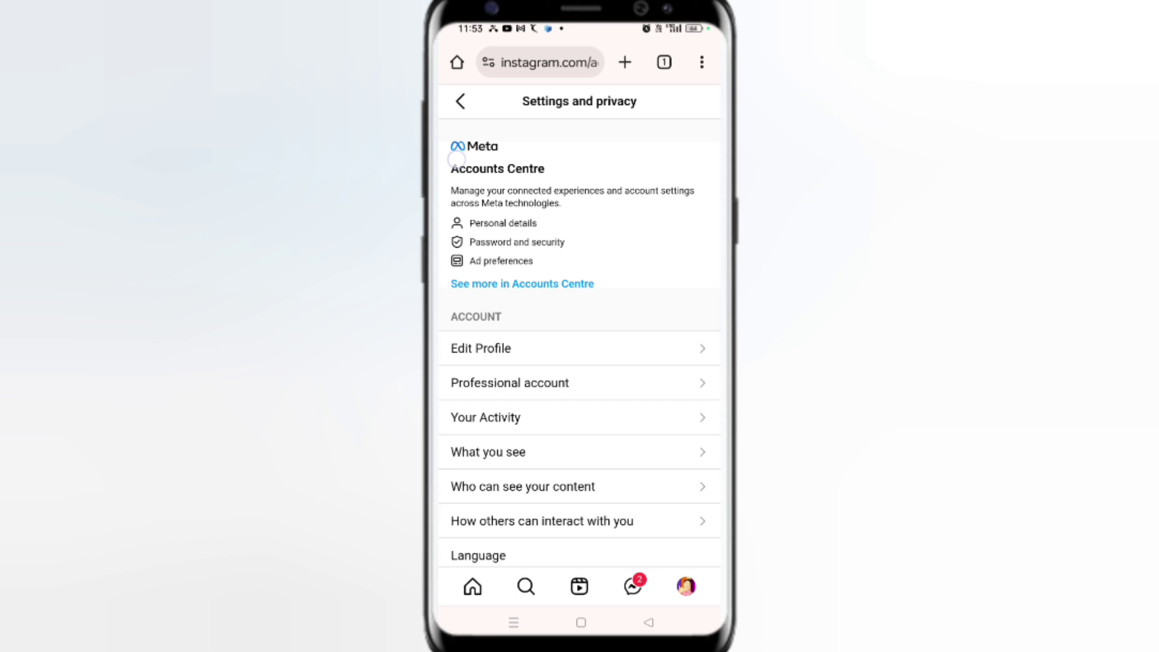
left_click(482, 416)
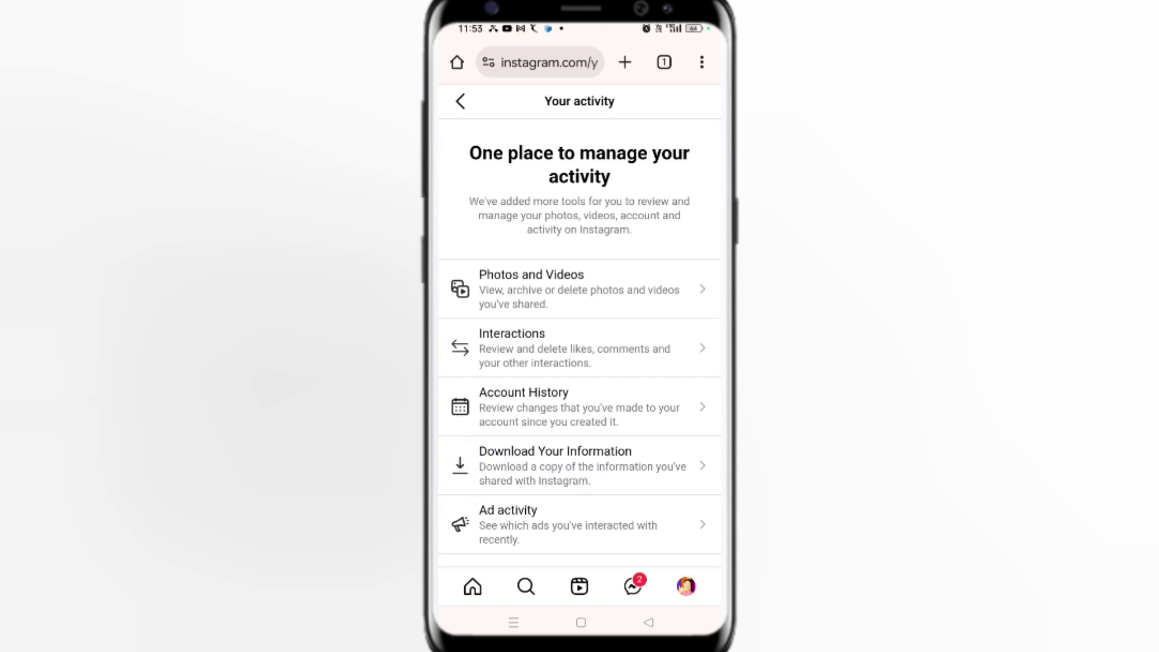
left_click(504, 462)
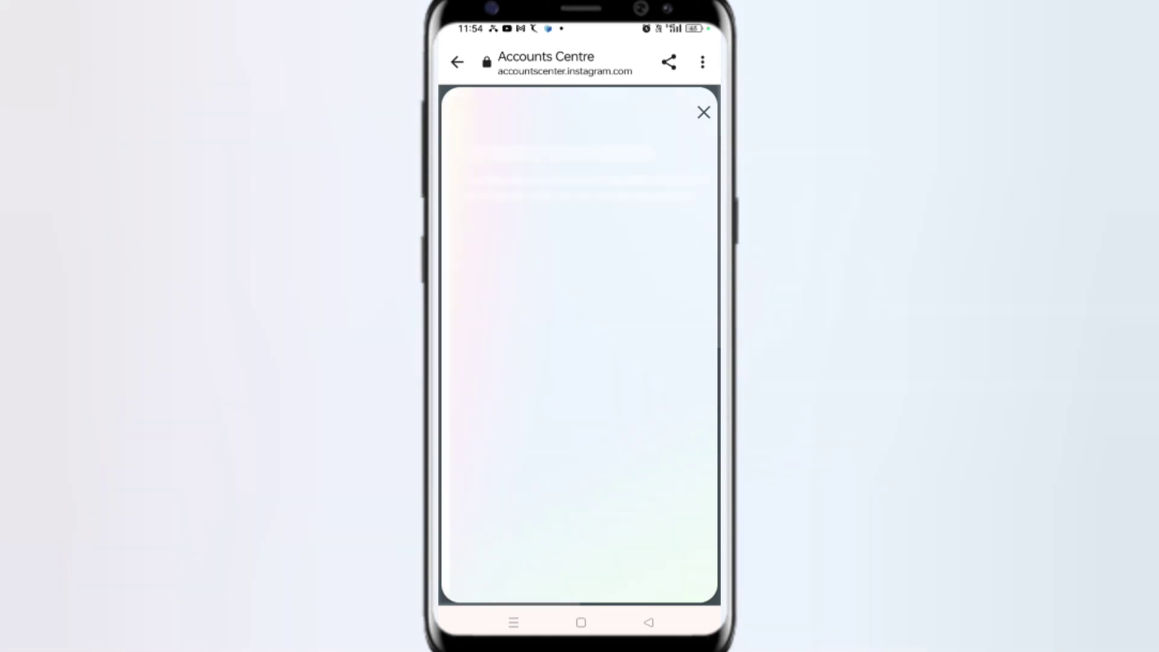
Re-enter the password to download the 321 MB Instagram archive and view it in Chrome's downloads
left_click(578, 304)
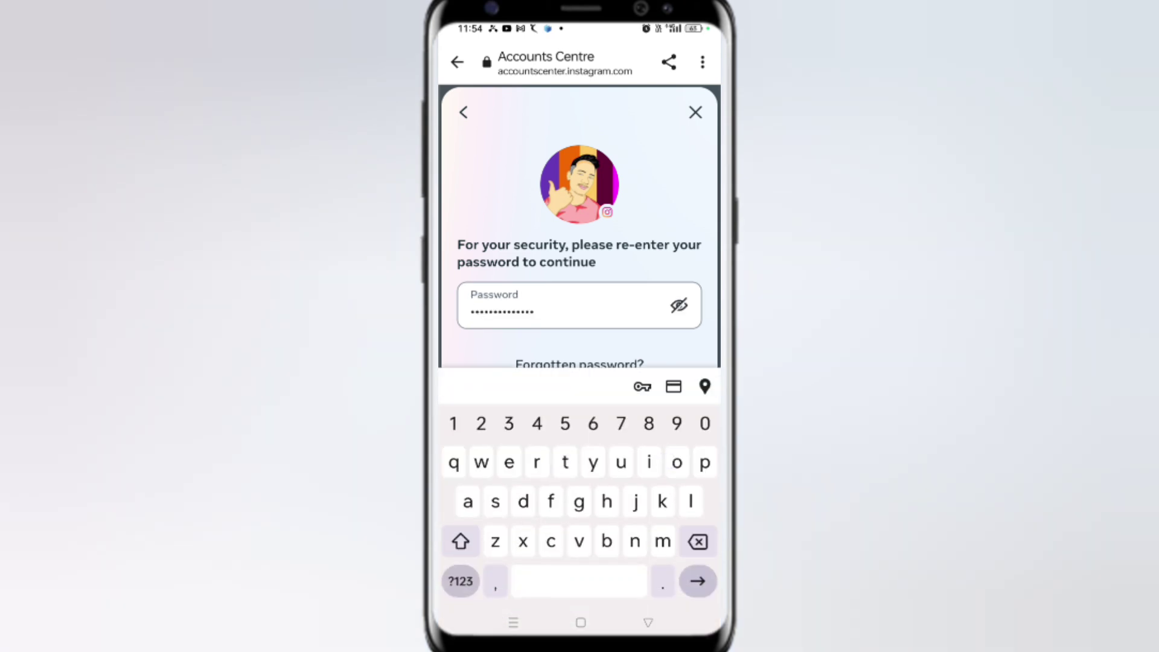
left_click(647, 622)
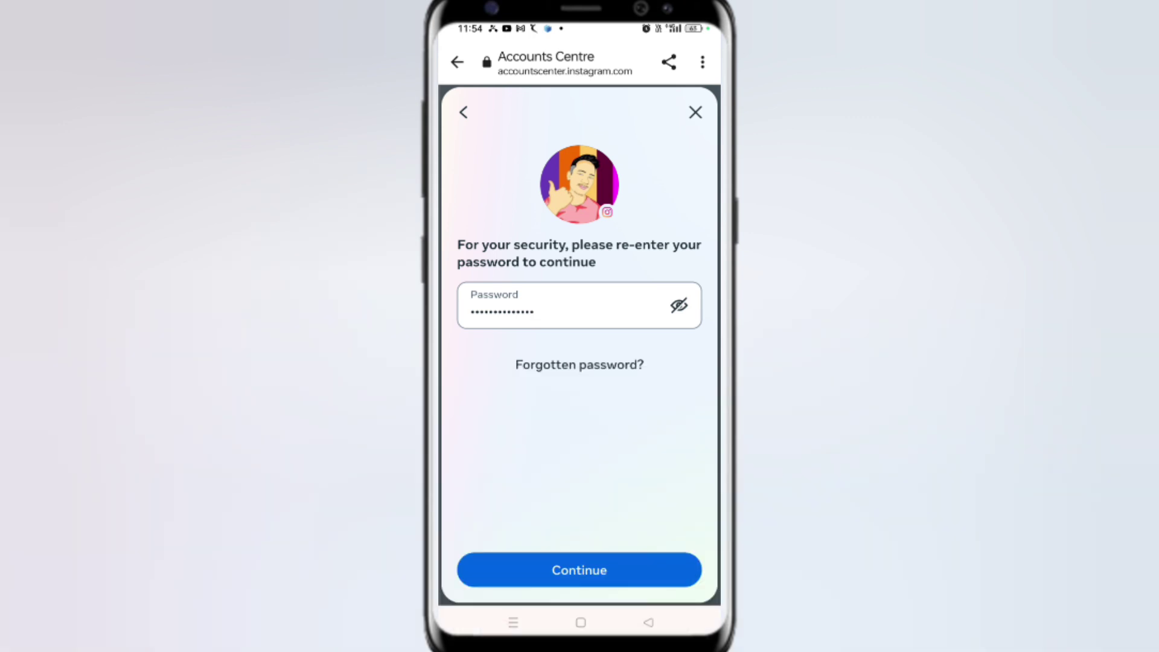
left_click(623, 574)
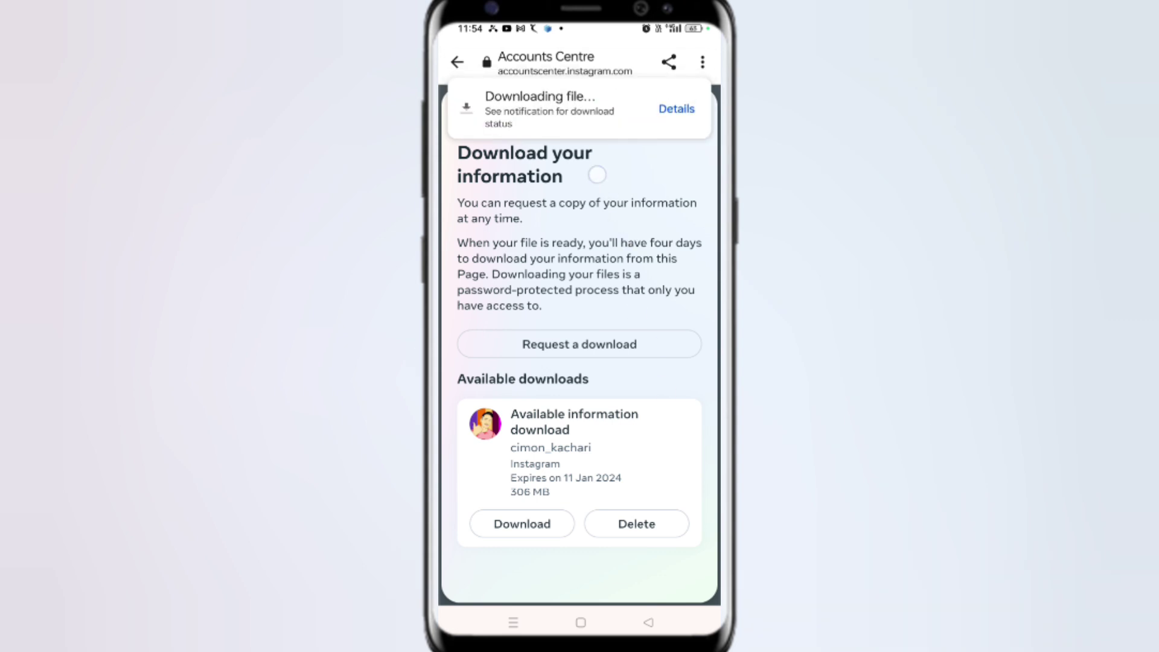
left_click(676, 109)
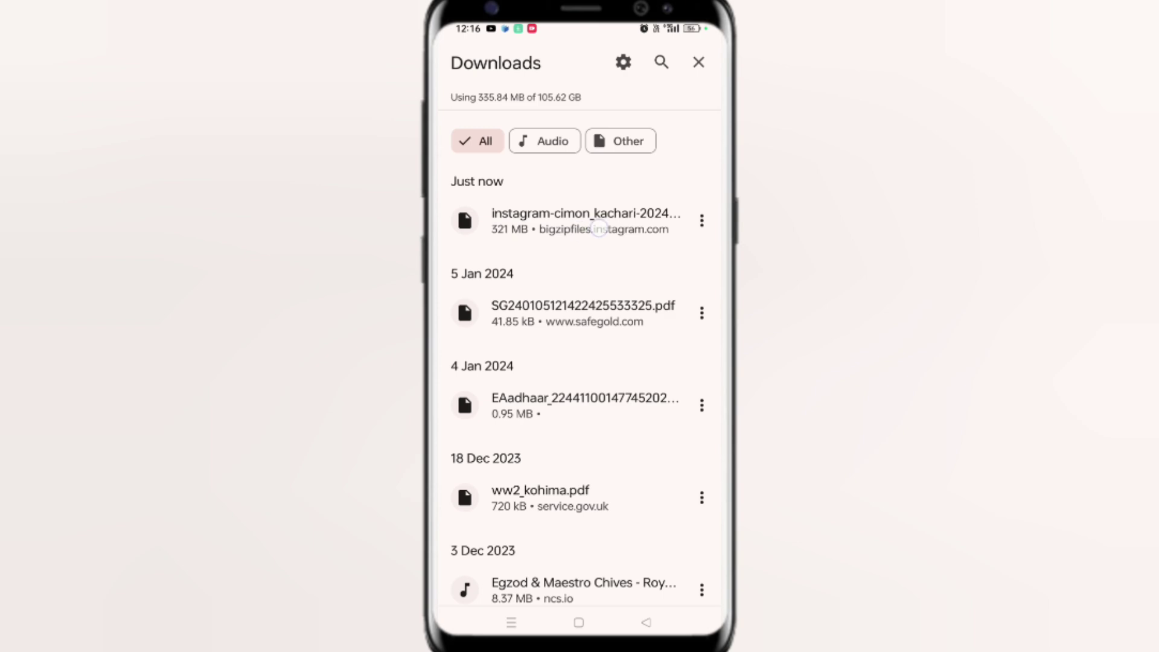
Open the downloaded Instagram zip, revealing folders like media and personal_information
left_click(585, 220)
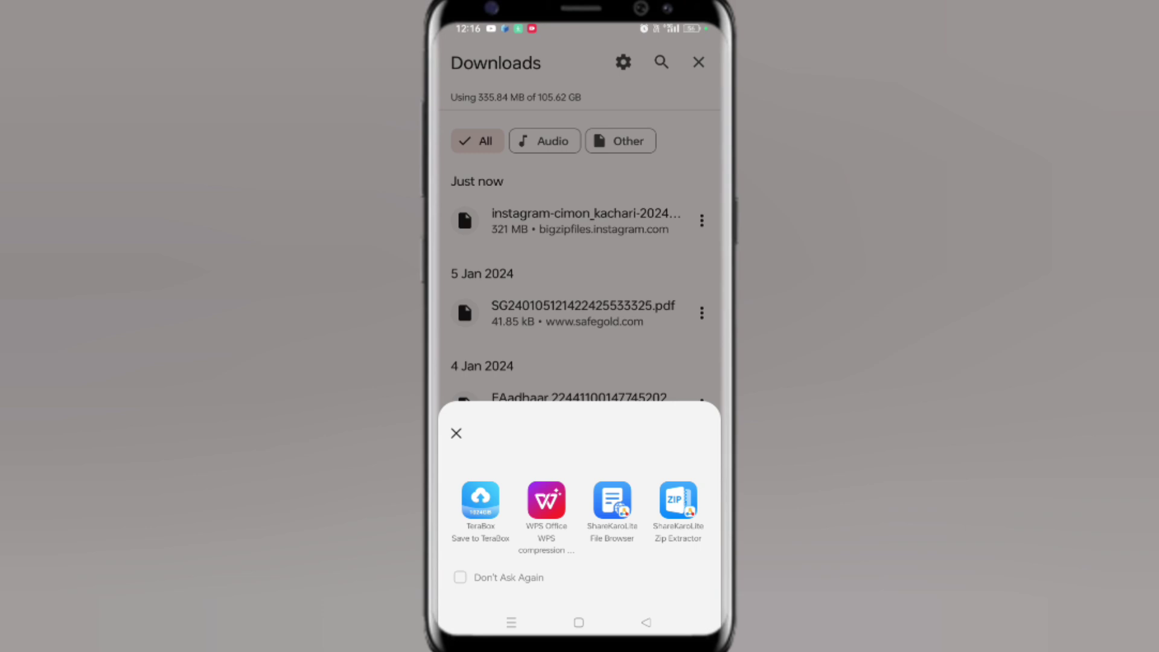
key("Escape")
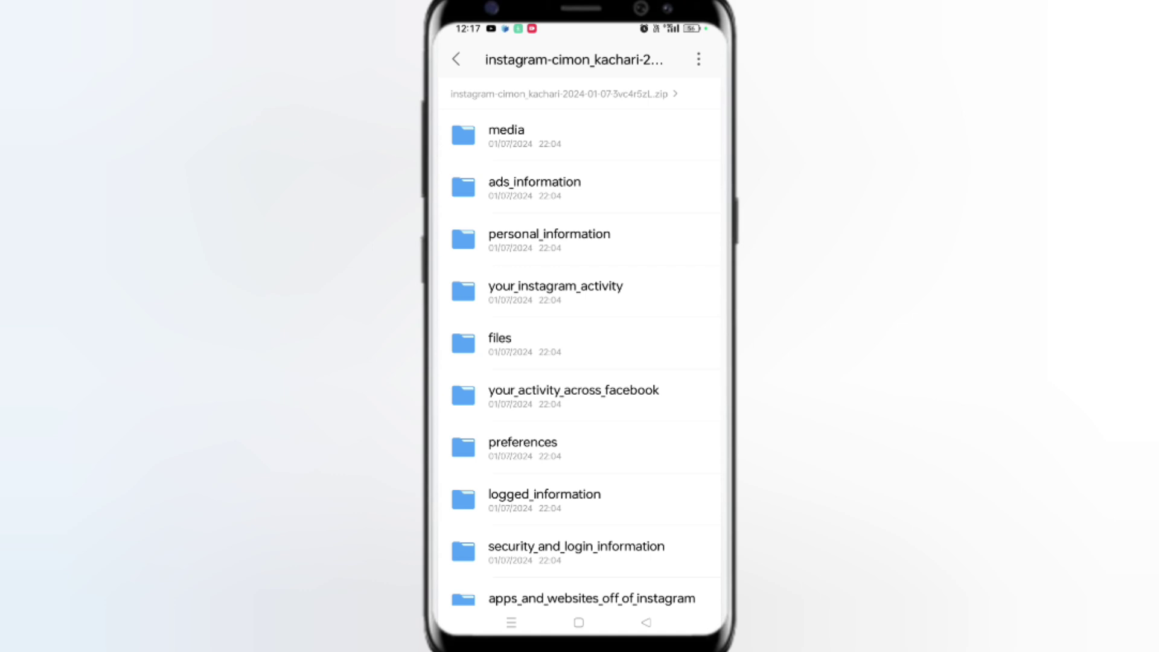
scroll(631, 494, "down", 3)
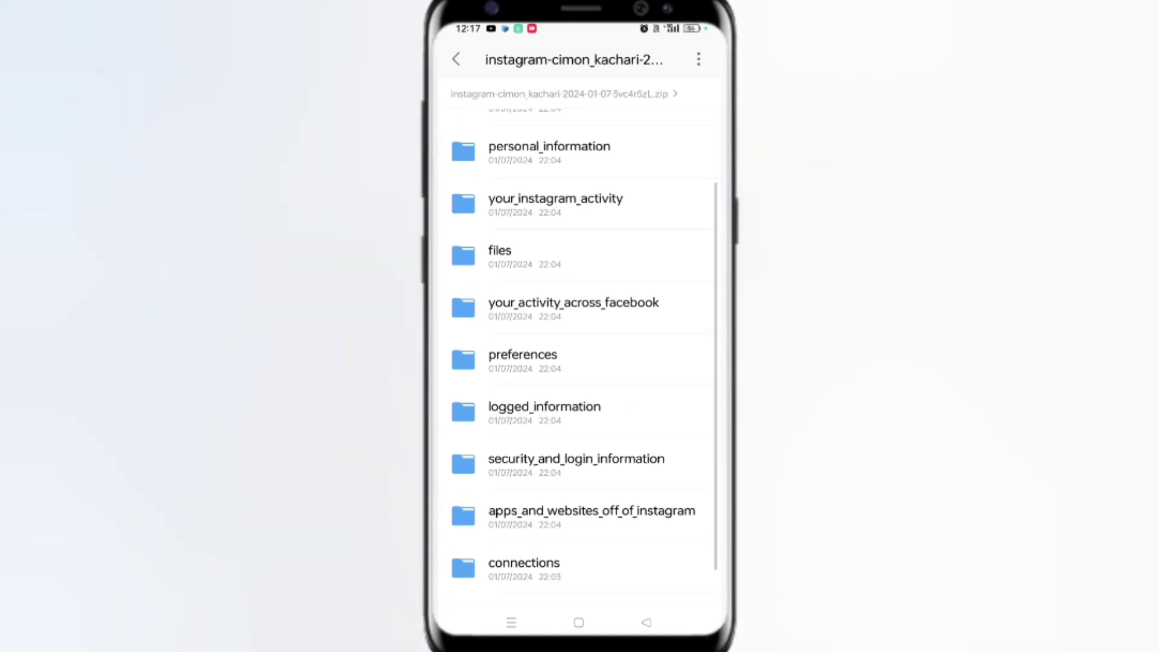
scroll(633, 509, "down", 2)
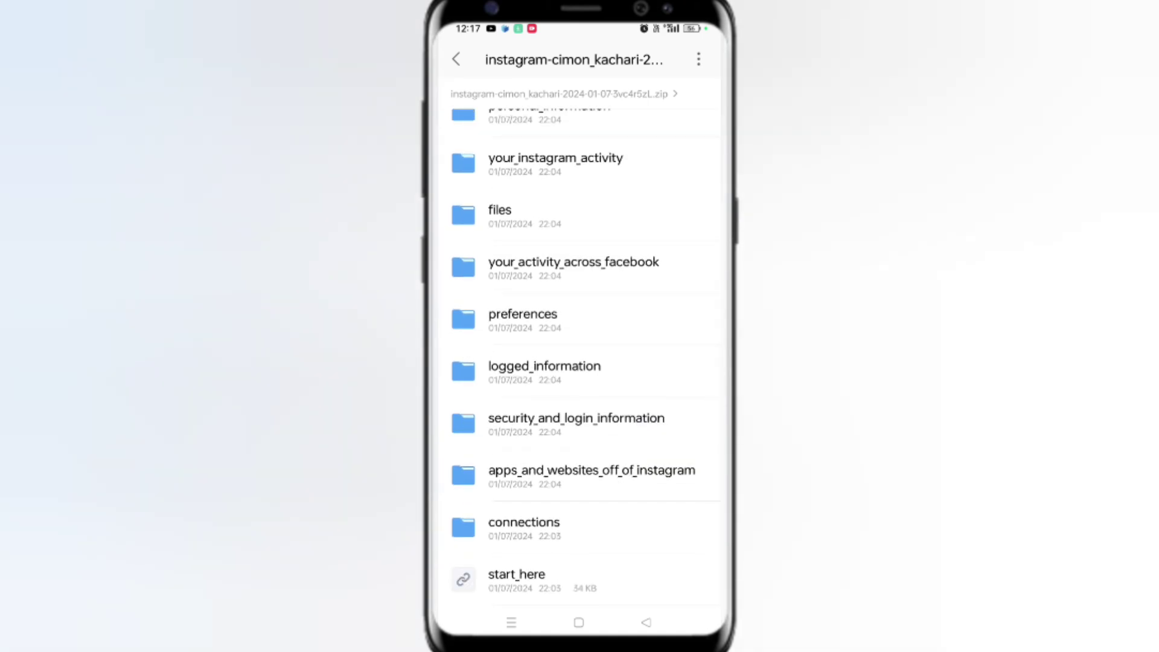
scroll(661, 426, "up", 4)
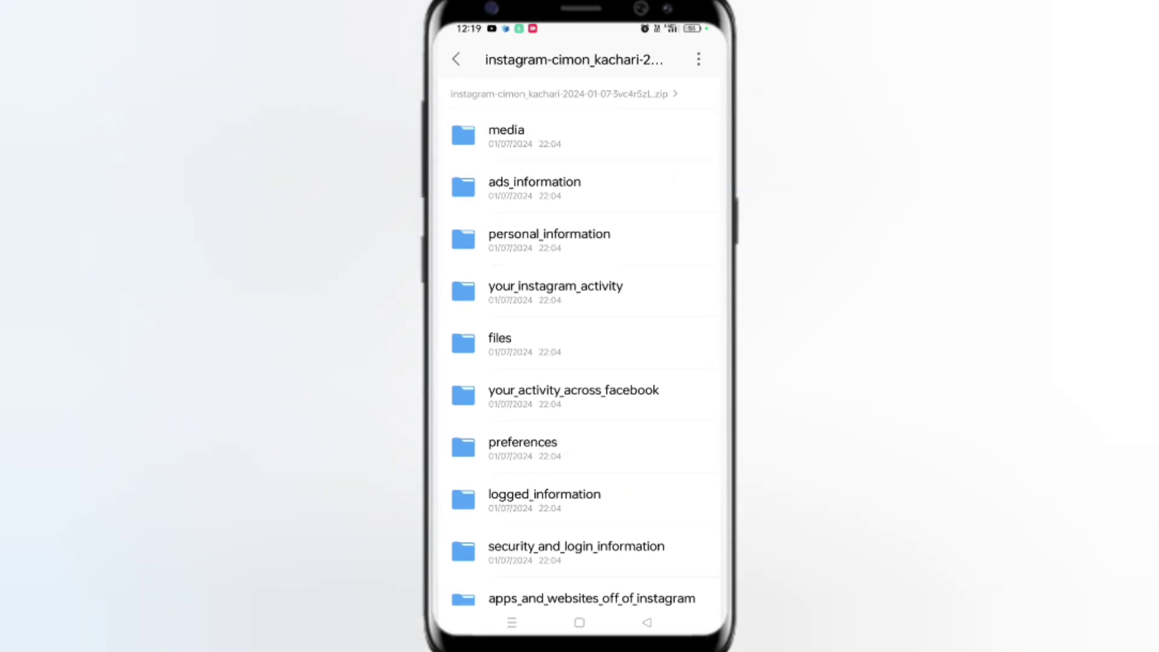
scroll(579, 407, "down", 3)
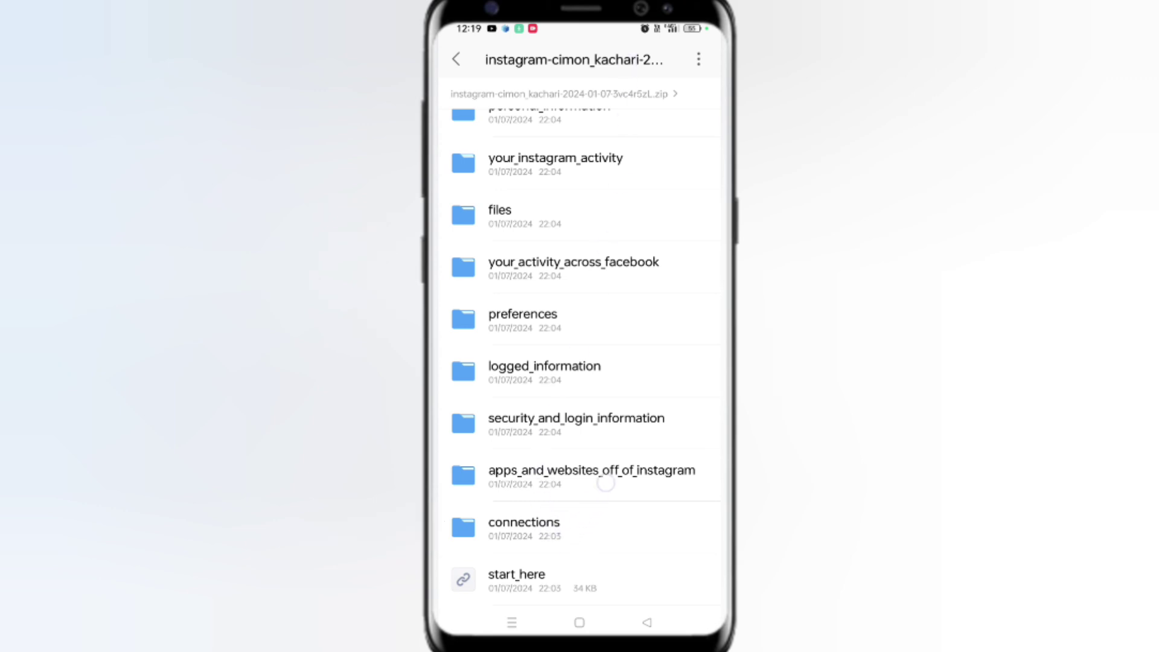
Enter the archive's connections folder with its contacts and followers_and_following subfolders
left_click(553, 528)
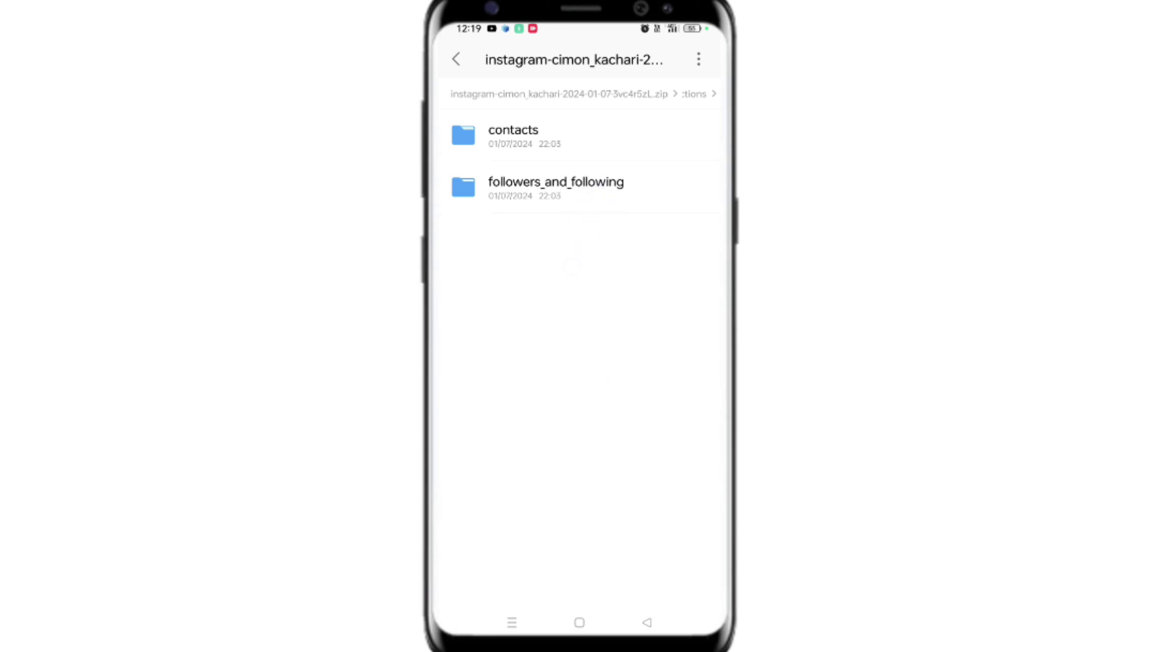
View recent_follow_requests under followers_and_following and try a listed account's link
left_click(625, 181)
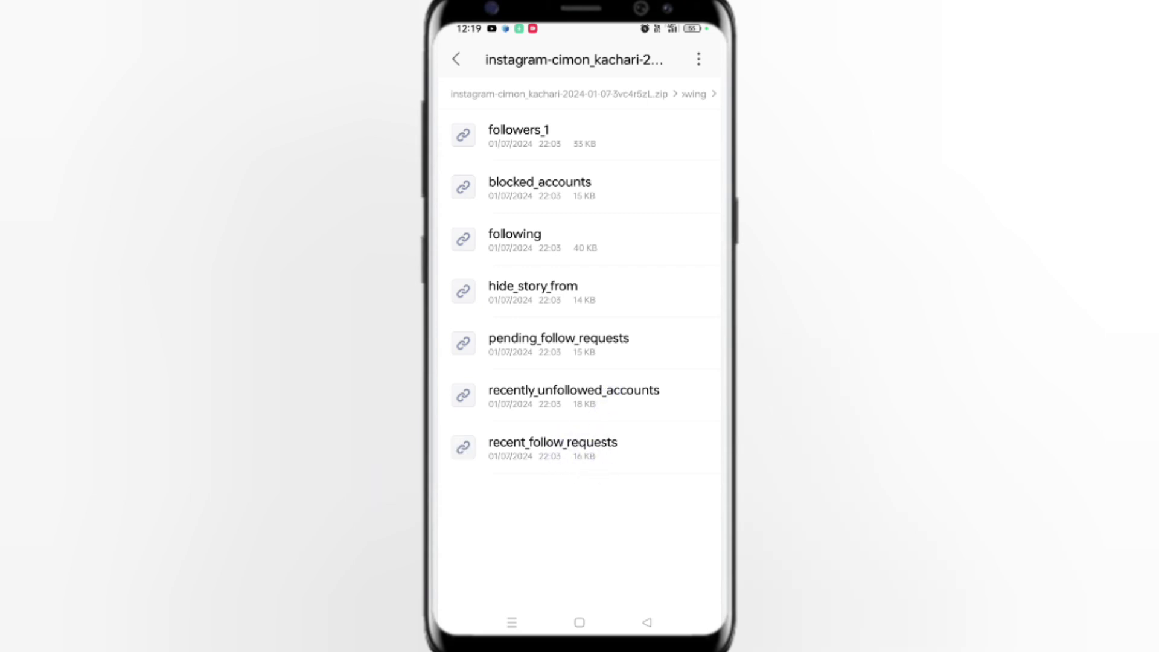
left_click(569, 444)
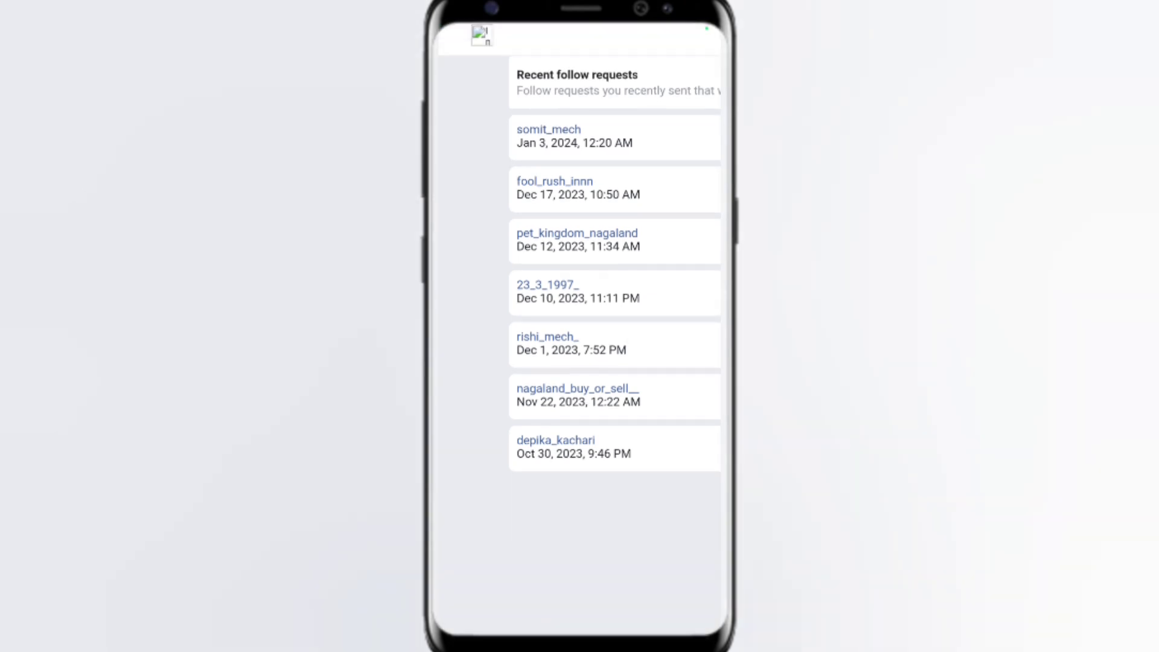
left_click(554, 180)
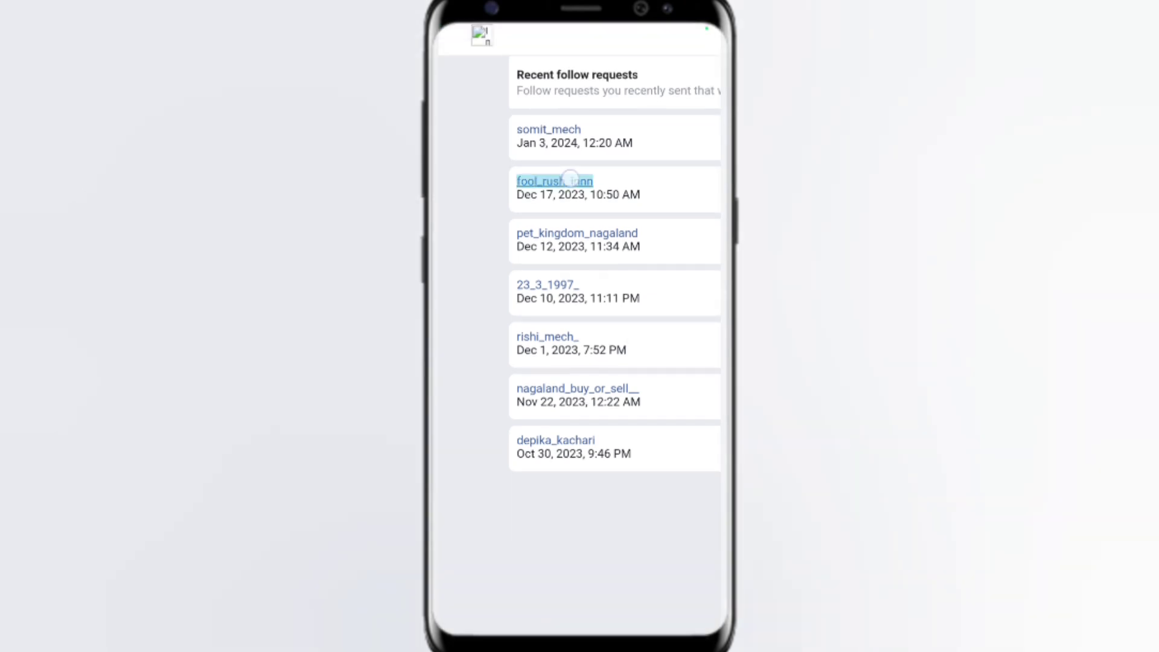